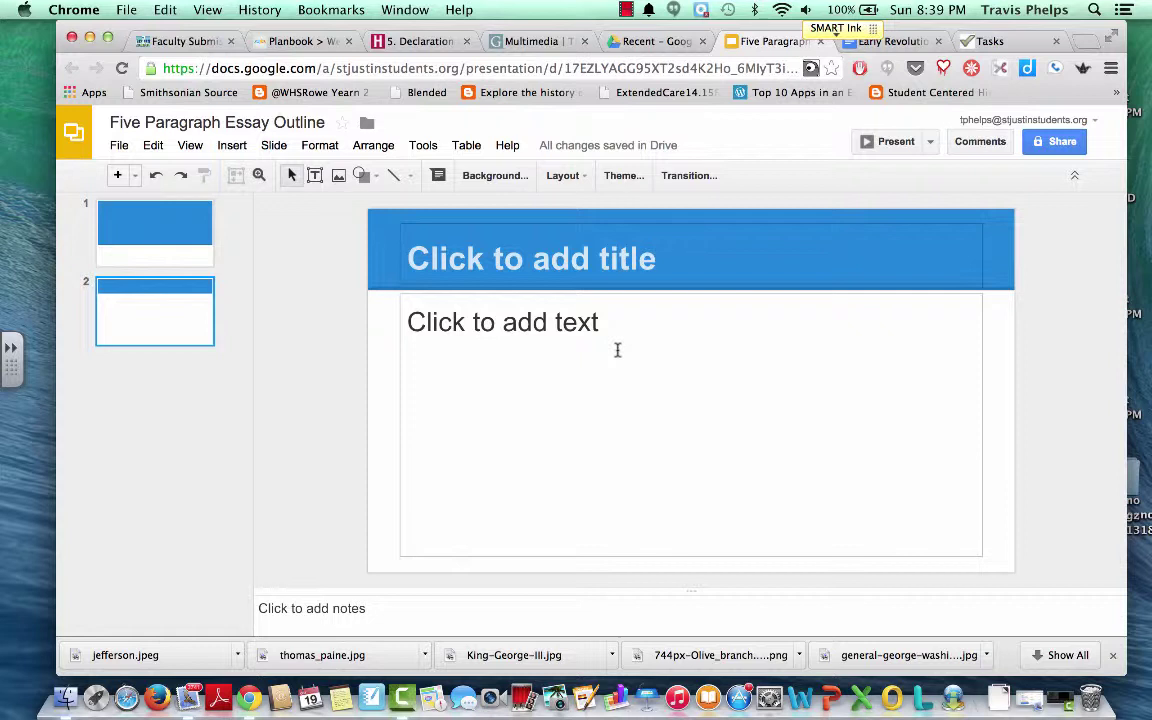
- Enter the heading "Intro Paragraph:" in the body text box of slide 2
left_click(501, 329)
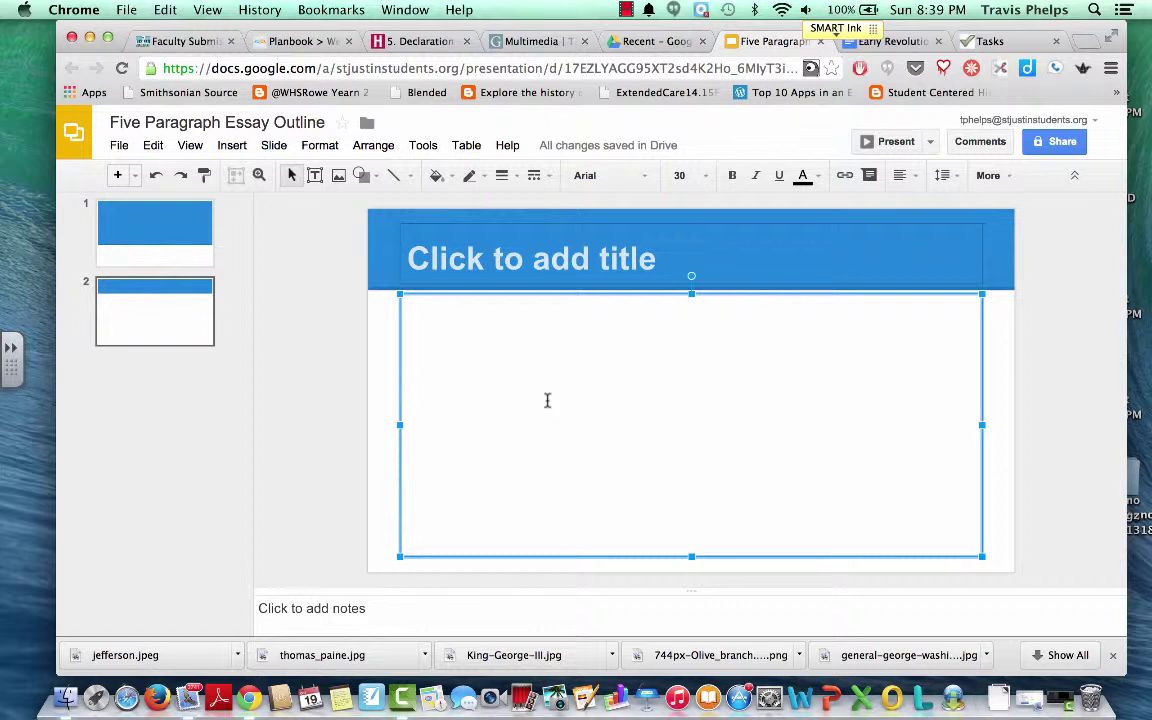
type("Introd")
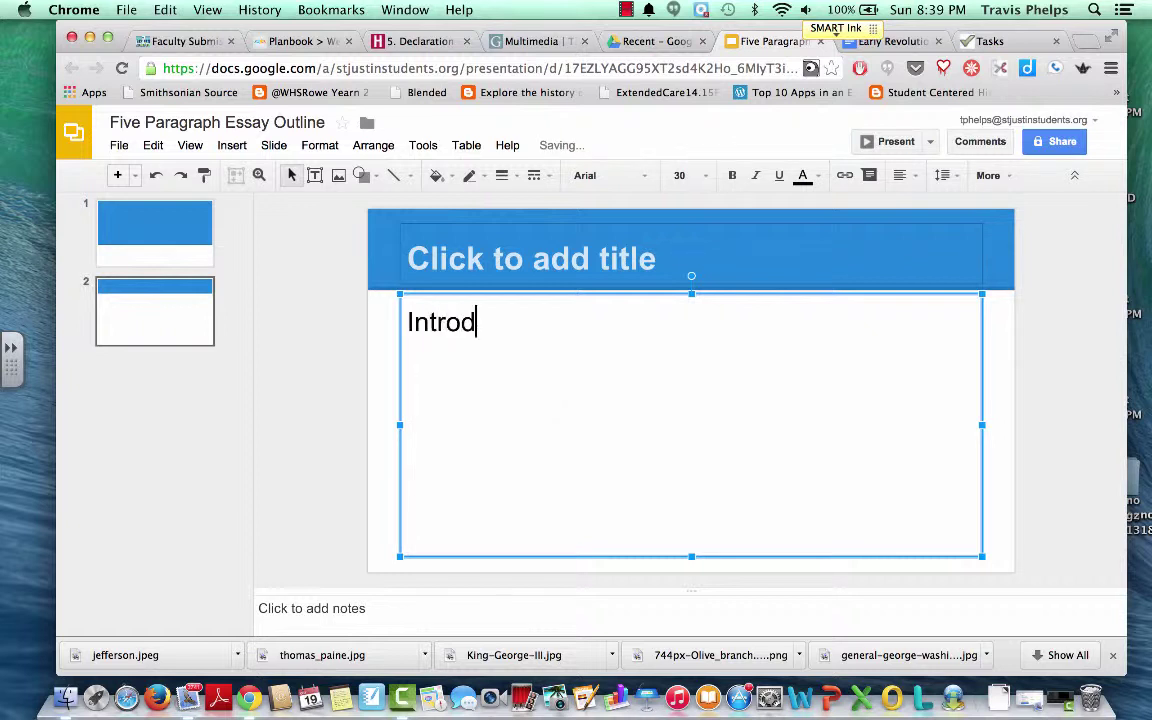
key("BackSpace")
type("Parag")
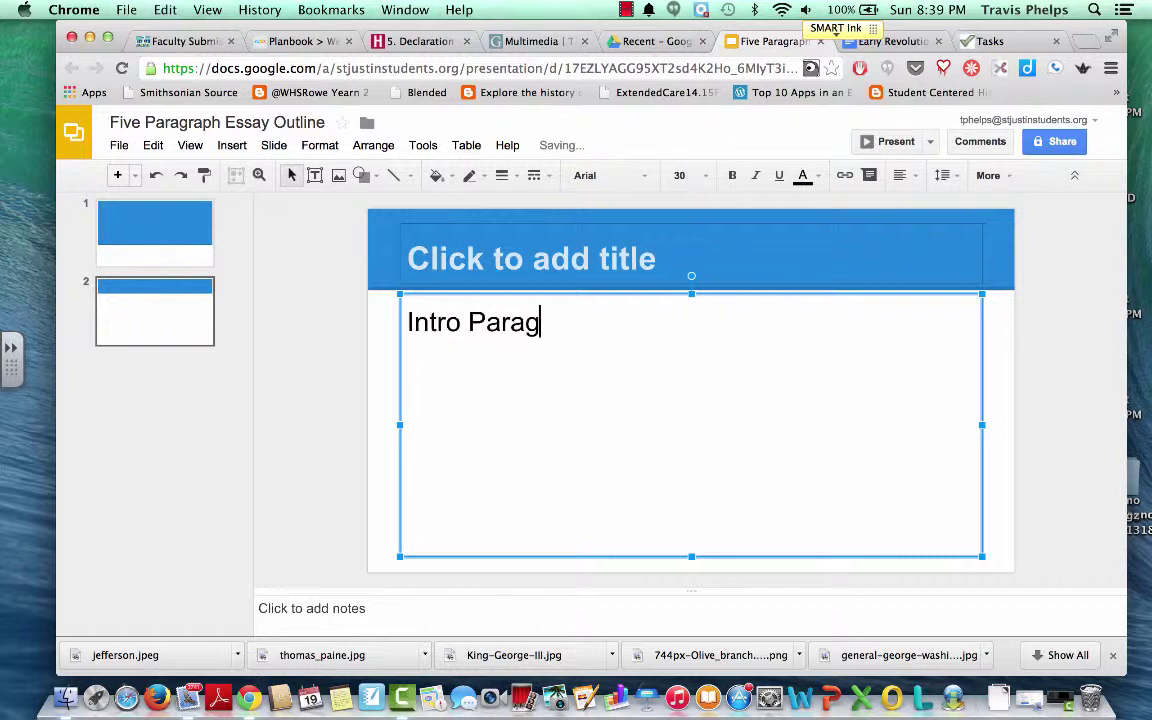
type("raph:")
- Add three indented lines reading "-- Background" beneath the "Intro Paragraph:" heading
key("Return")
key("Tab")
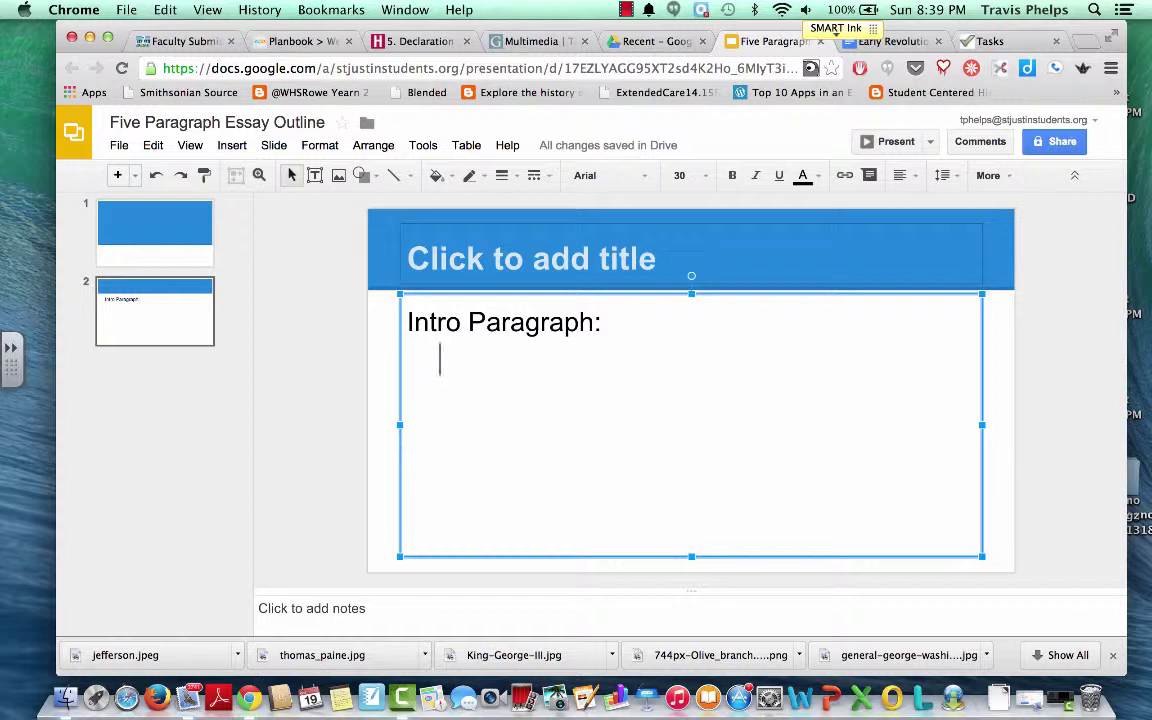
type("-- ")
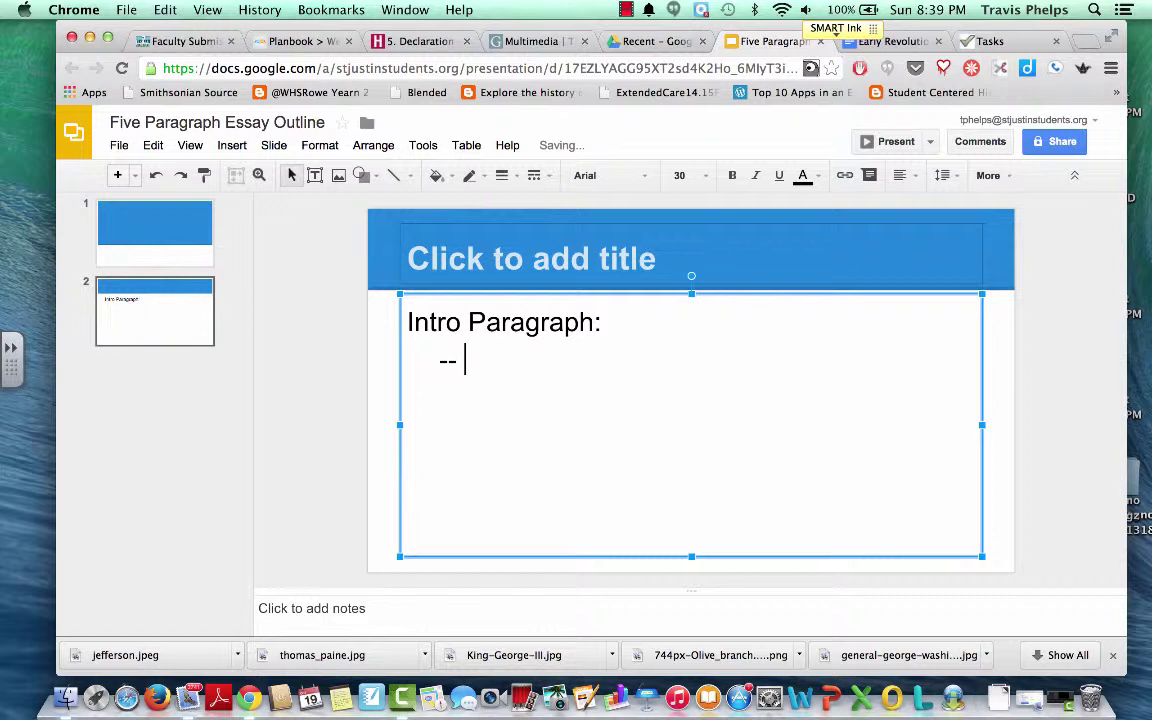
type("Backgr")
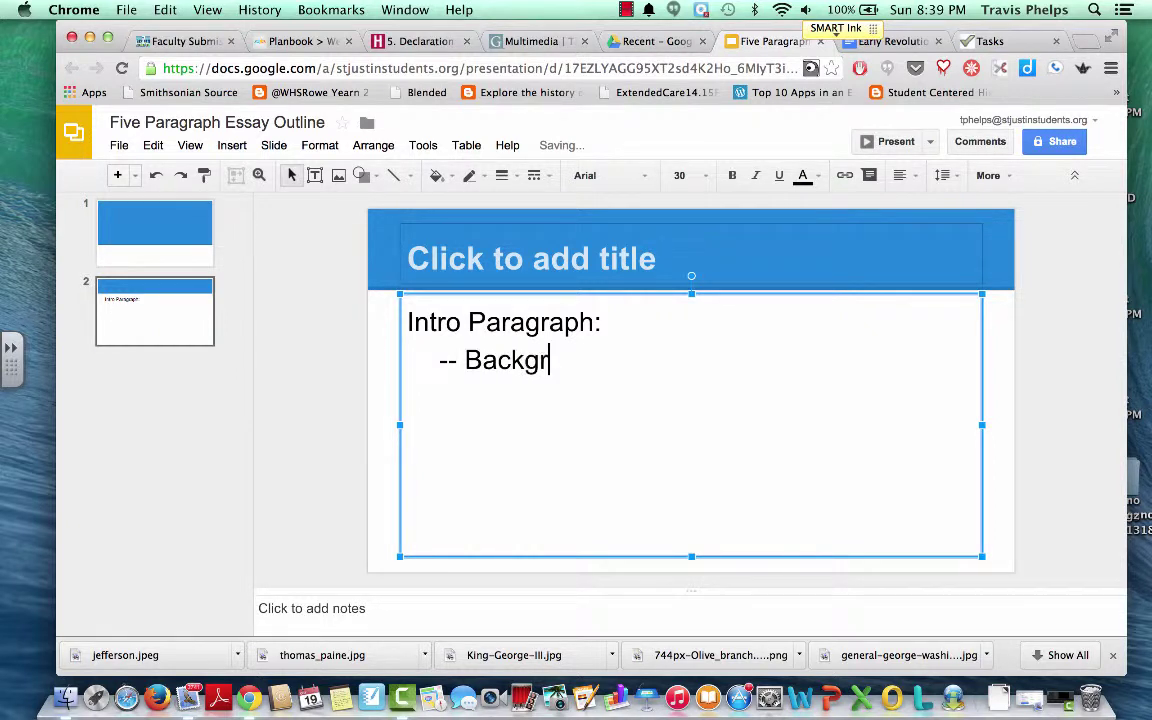
type("ound")
key("Return")
type("-")
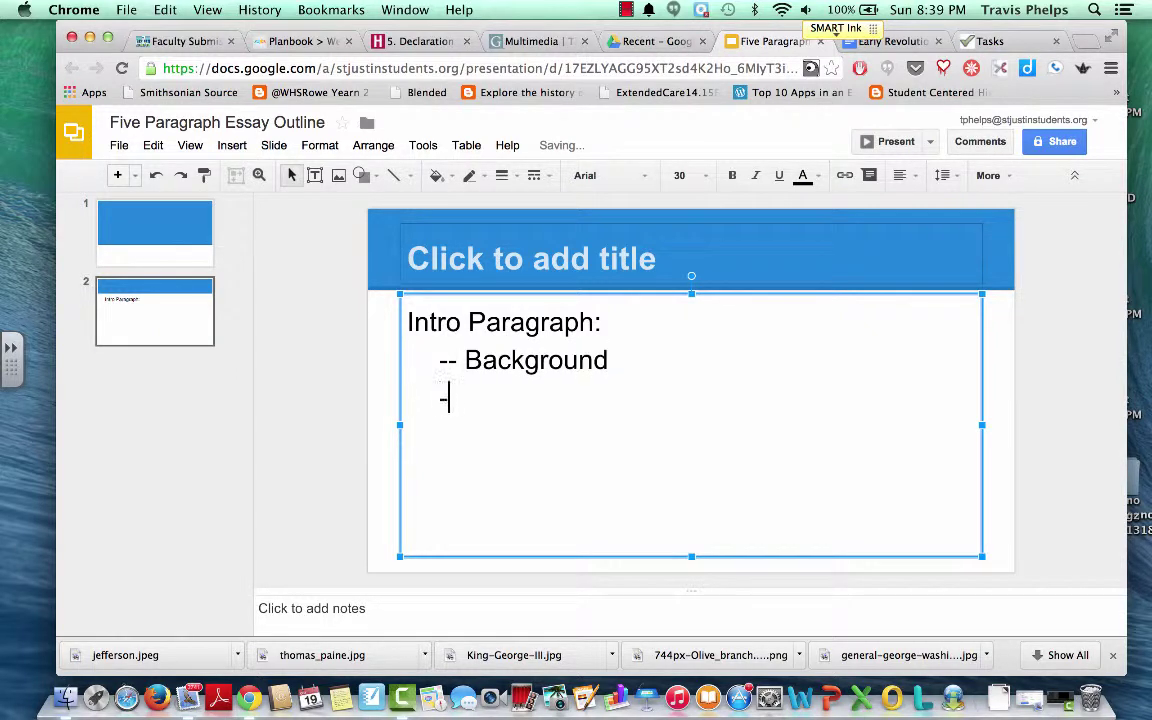
type("- Back")
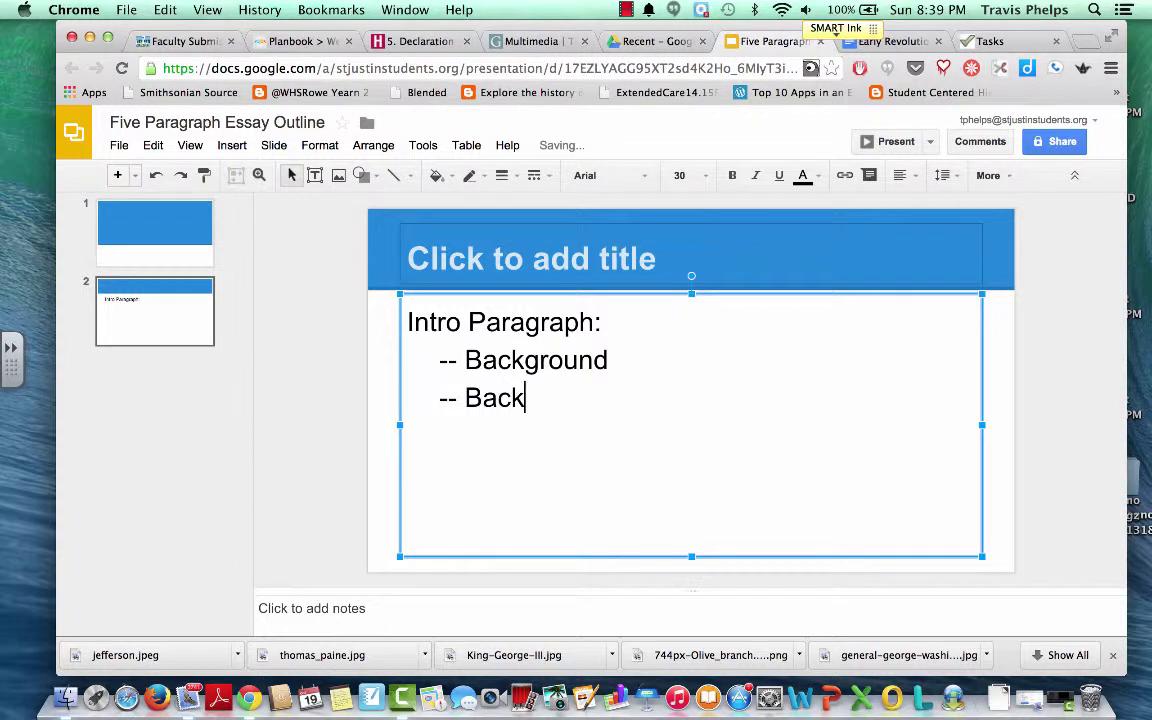
type("ground")
key("Return")
type("-- Ba")
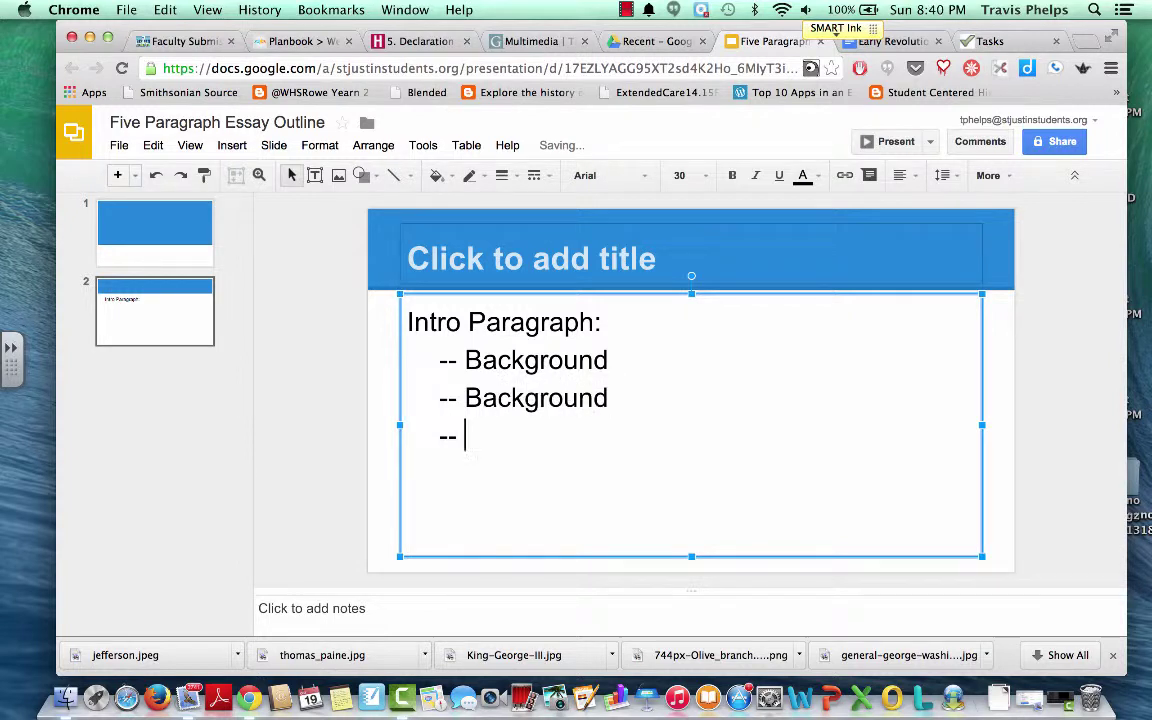
type("ckground")
key("Return")
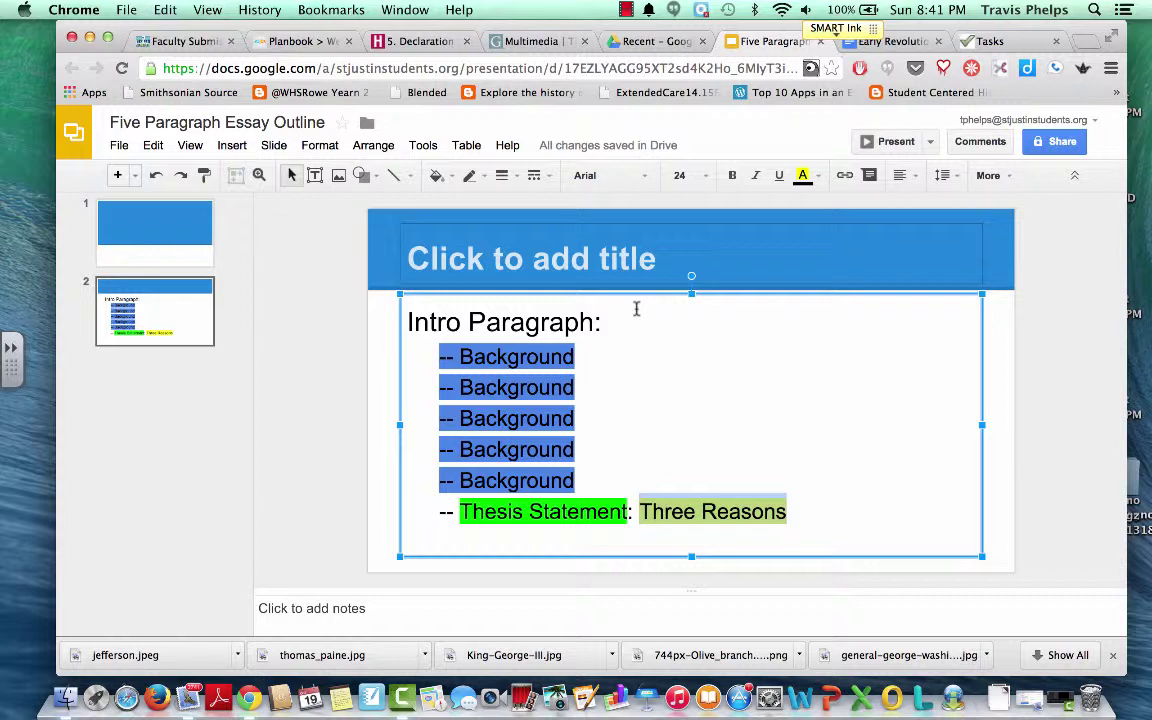
left_click(728, 511)
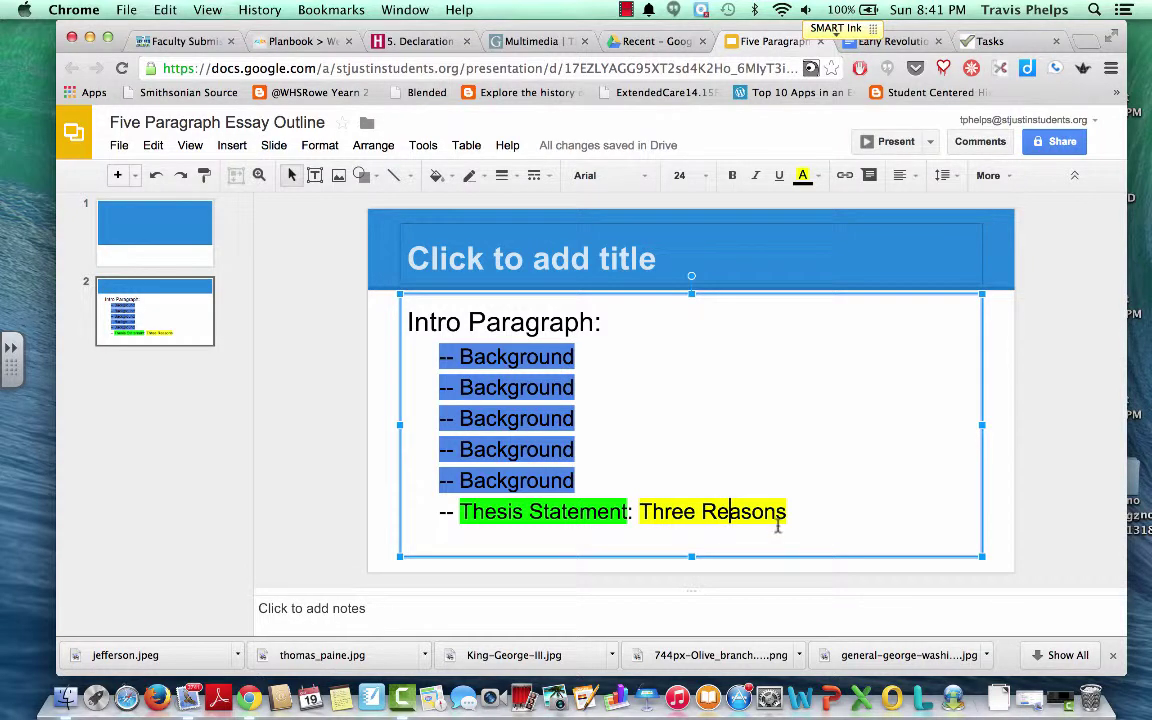
left_click_drag(787, 517, 636, 512)
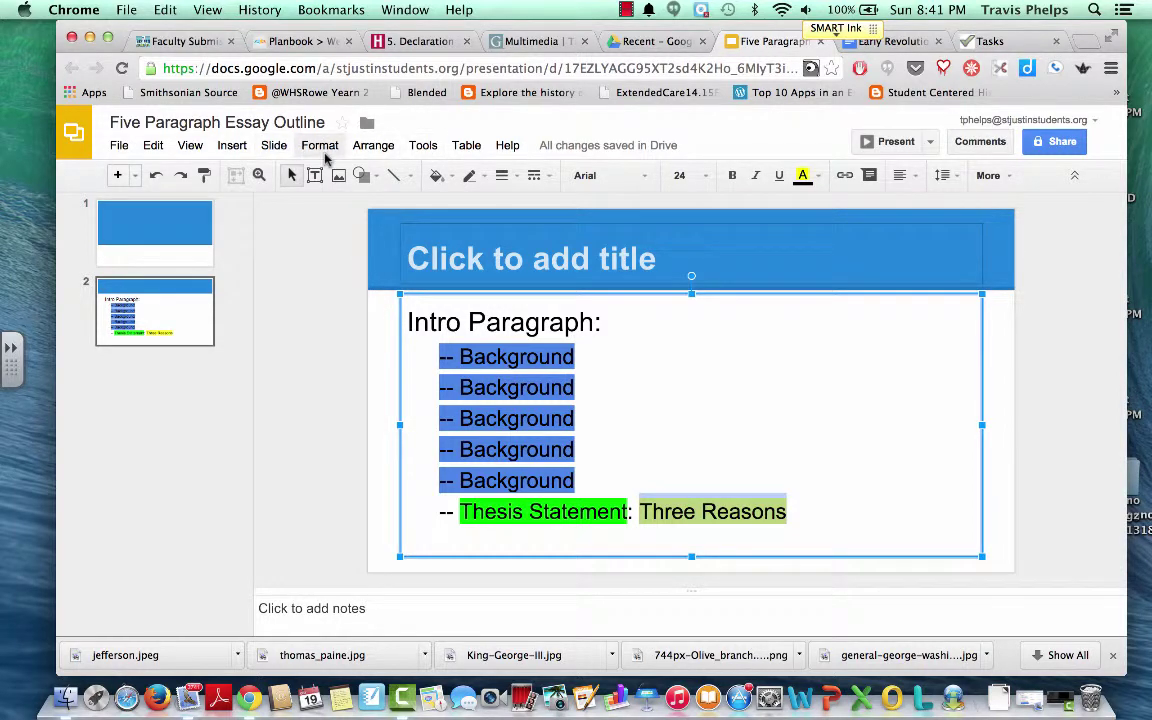
- Add a new slide after the intro slide and enter "-- Reason #1" in its body text box
key("ctrl+m")
left_click(597, 318)
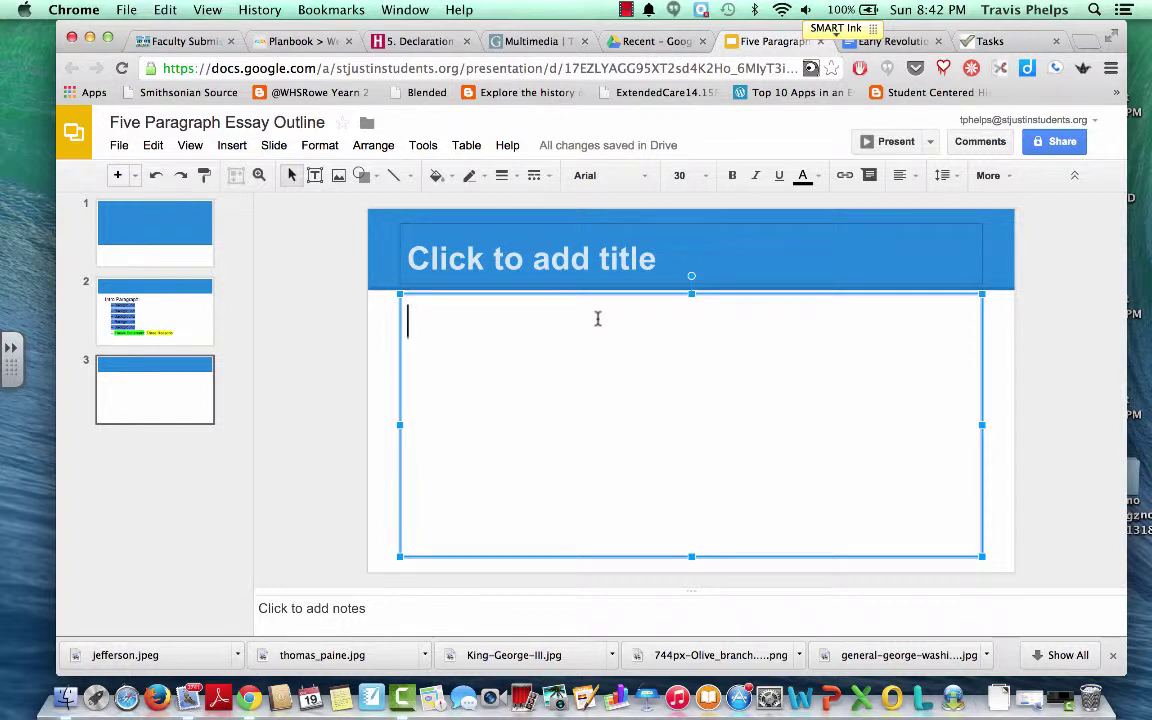
type("-")
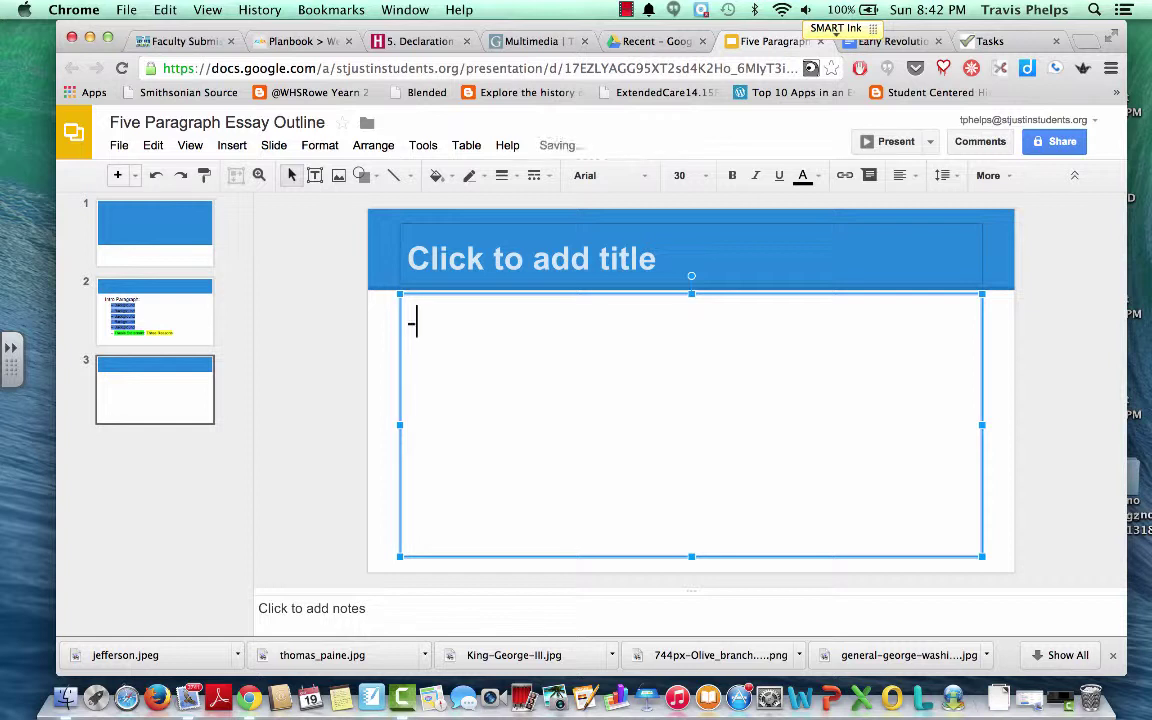
type("- Reaso")
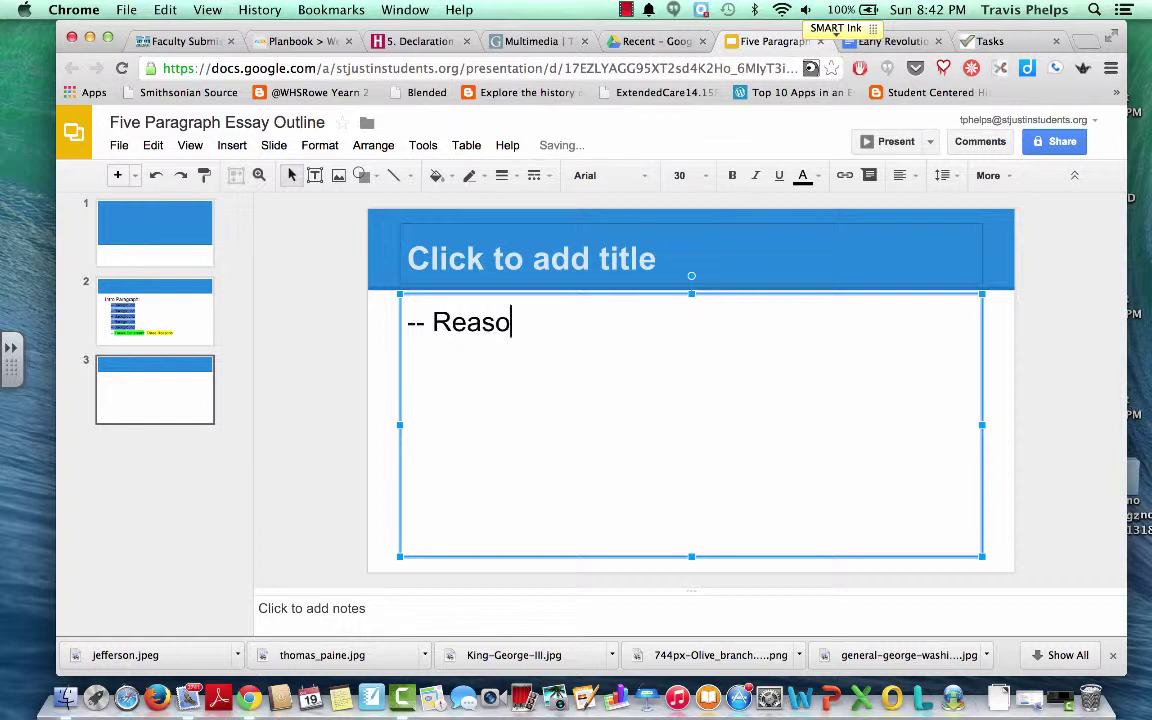
type("n #1")
- Add an indented line reading "-- Stop and explain" under "-- Reason #1"
key("Return")
key("Tab")
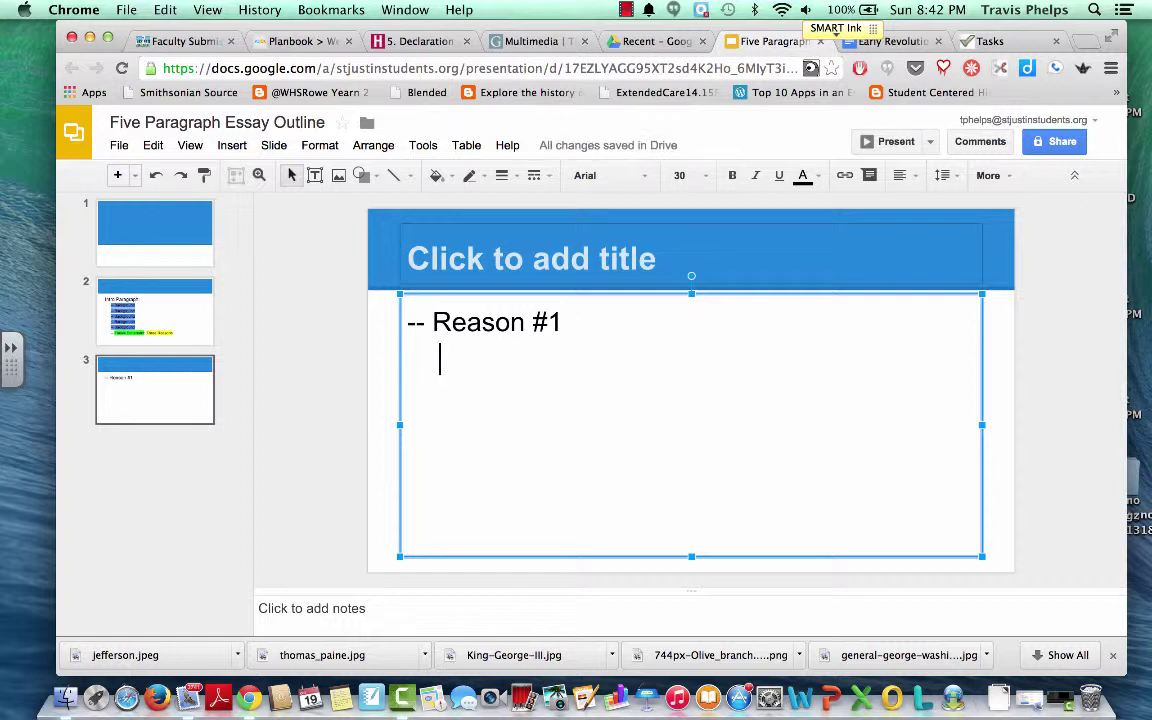
type("-- ")
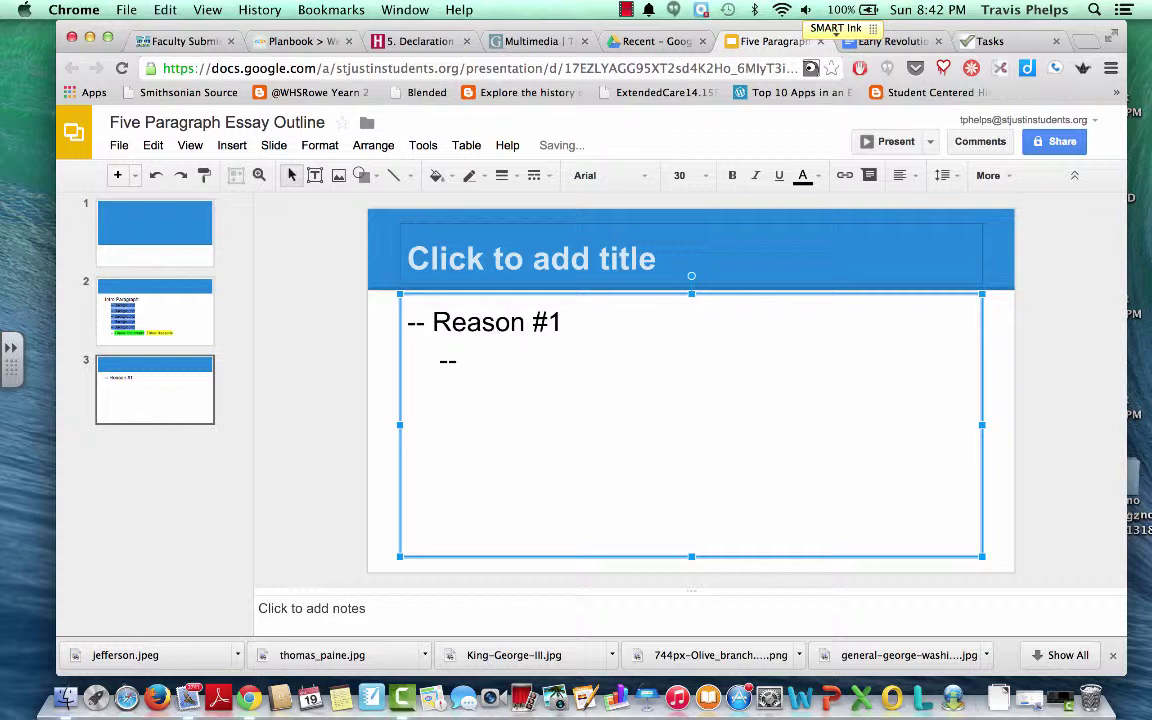
type("Stop and ")
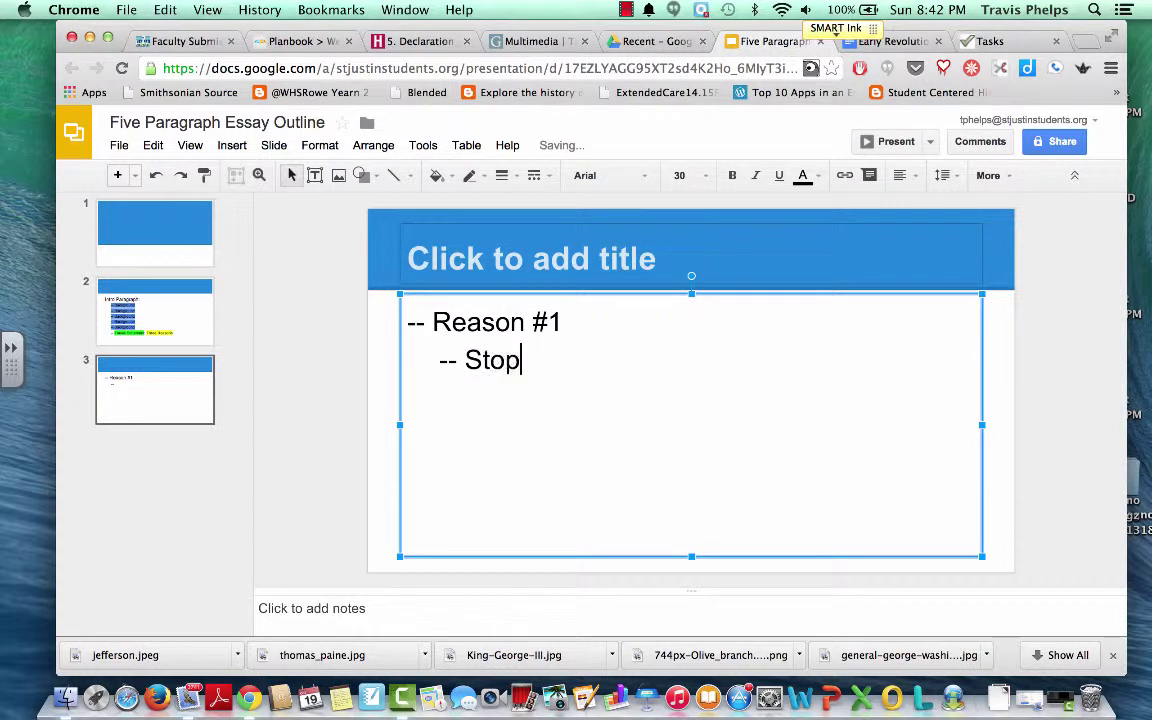
type("explain")
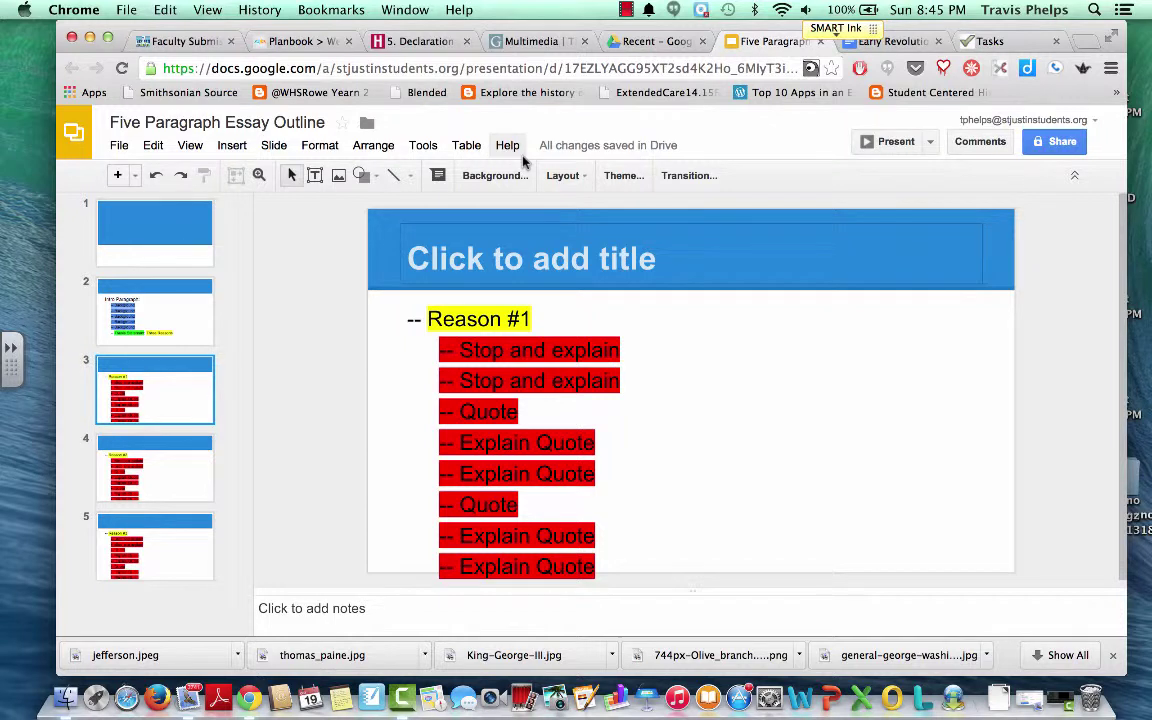
- Review the body paragraph slides from Reason #1 through Reason #3 and compare their outline points
key("Down")
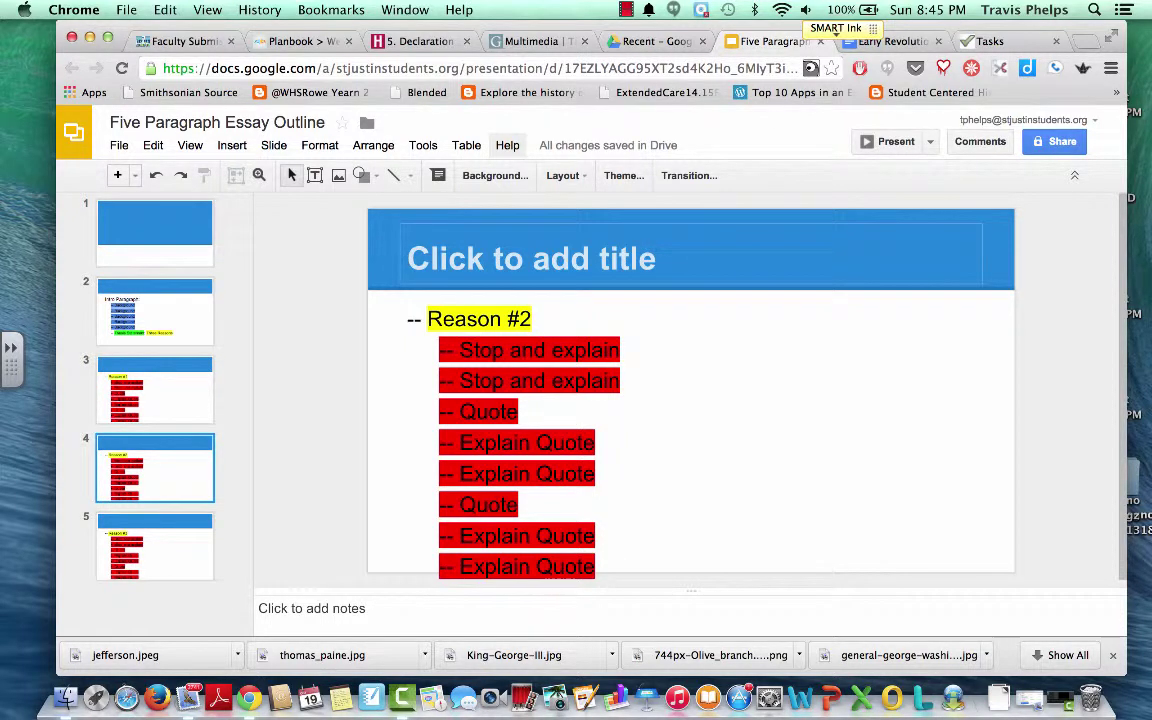
key("Up")
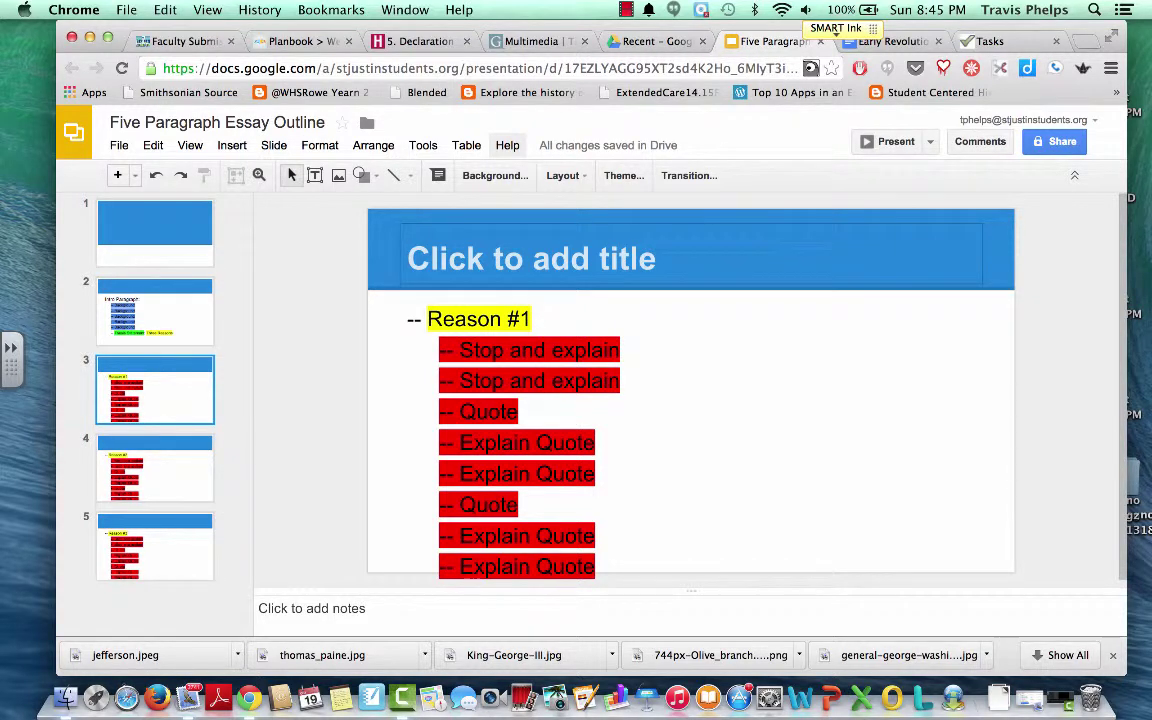
key("Down")
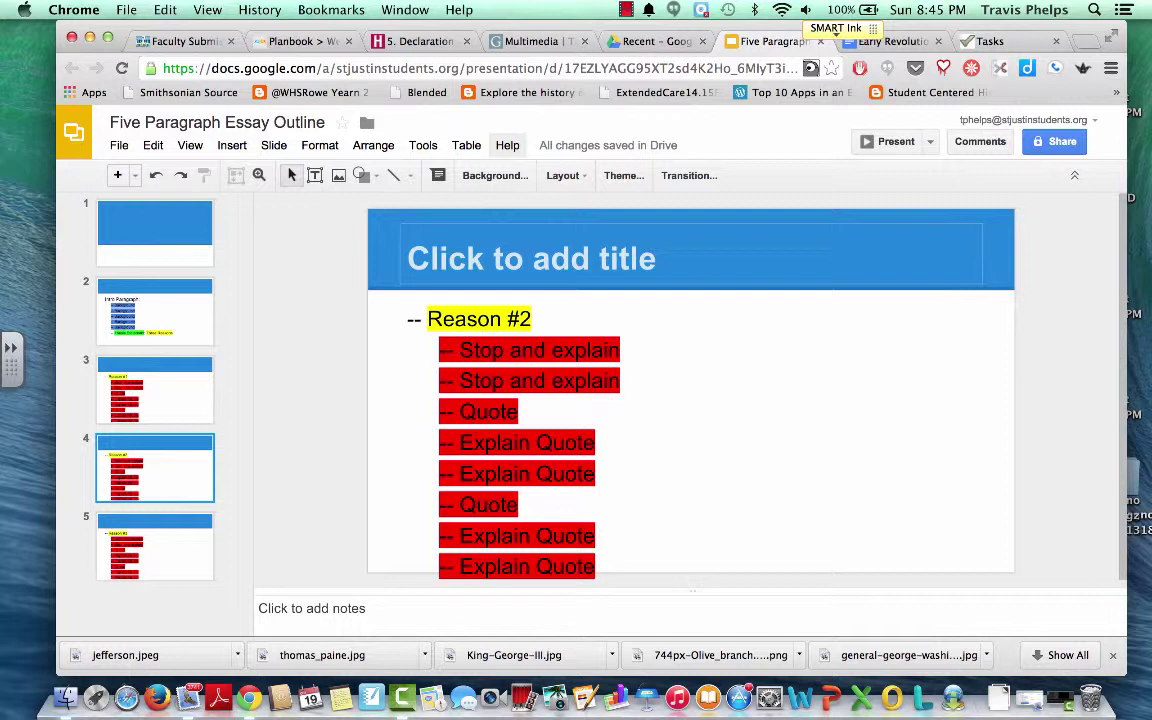
key("Down")
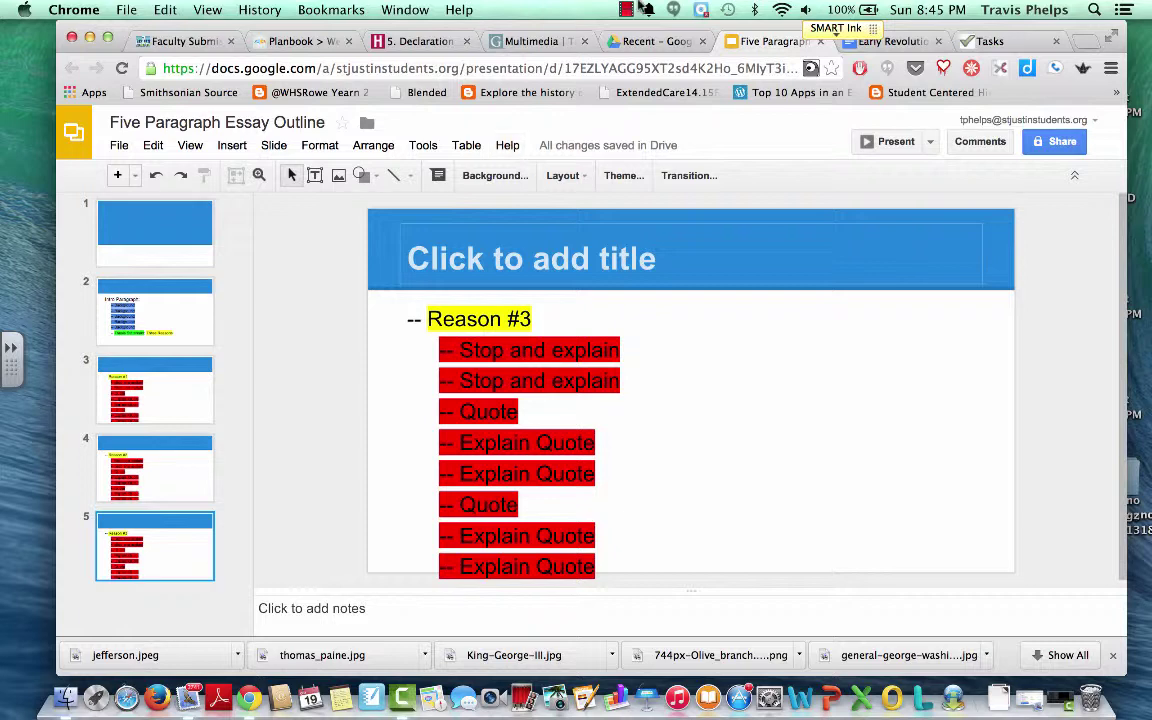
key("super+v")
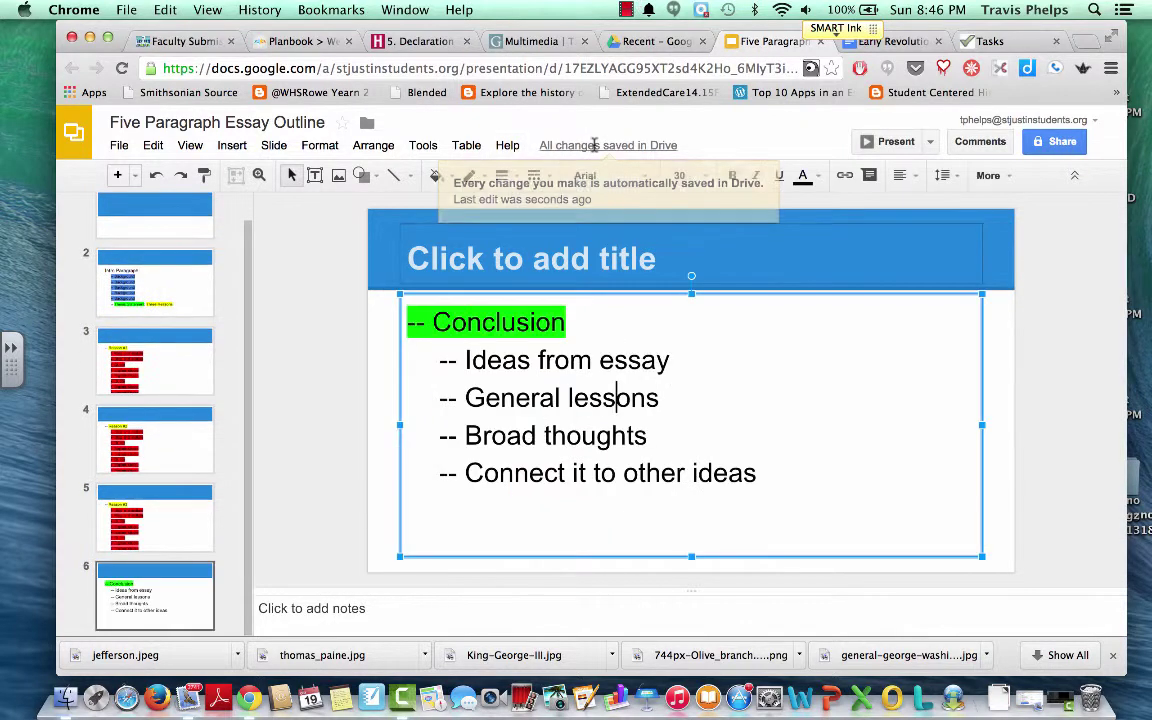
left_click(633, 341)
left_click_drag(430, 322, 573, 325)
left_click(458, 360)
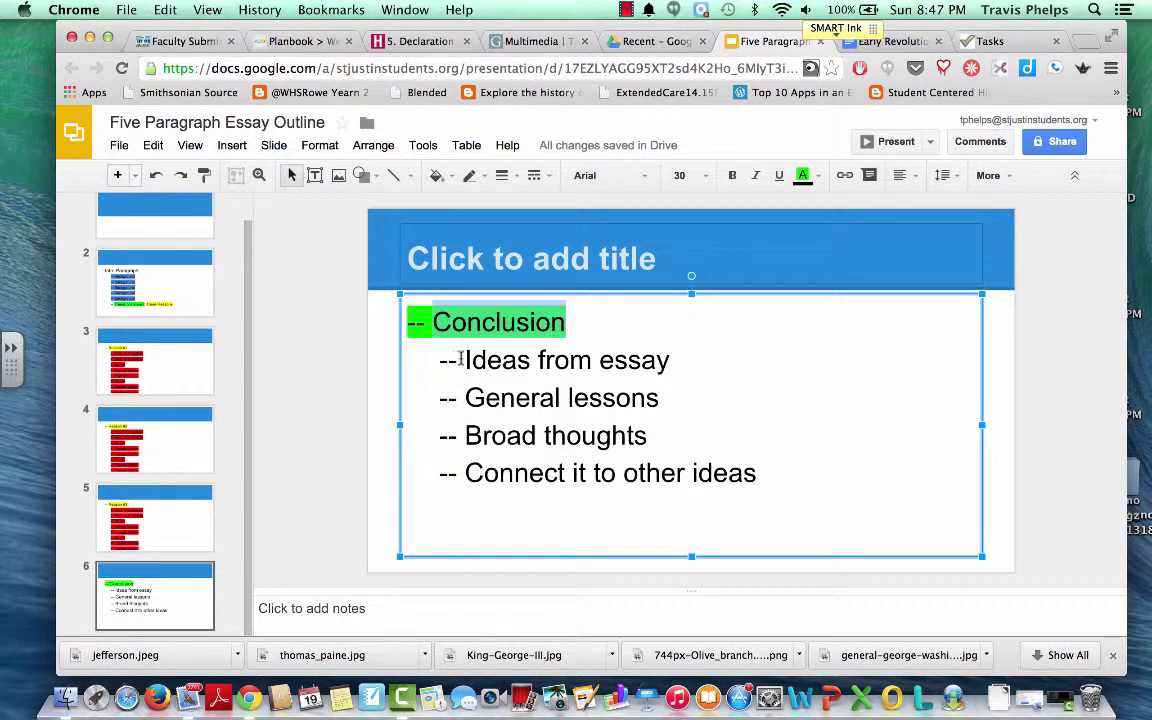
left_click_drag(458, 360, 772, 490)
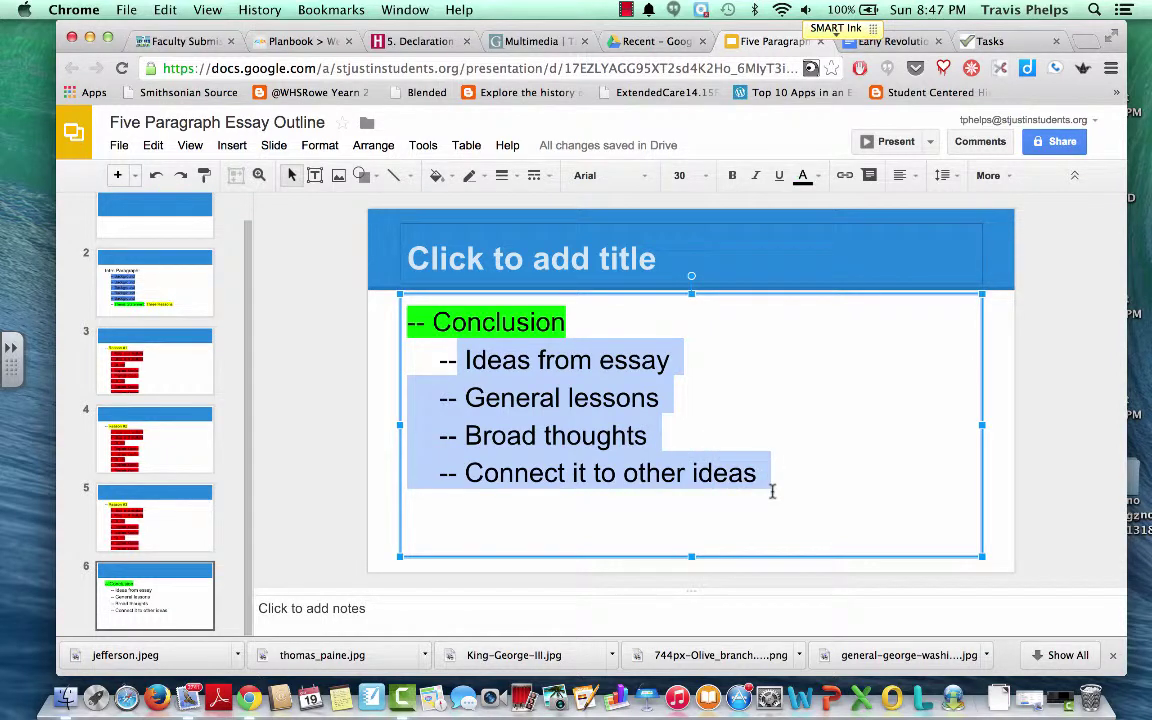
left_click(650, 433)
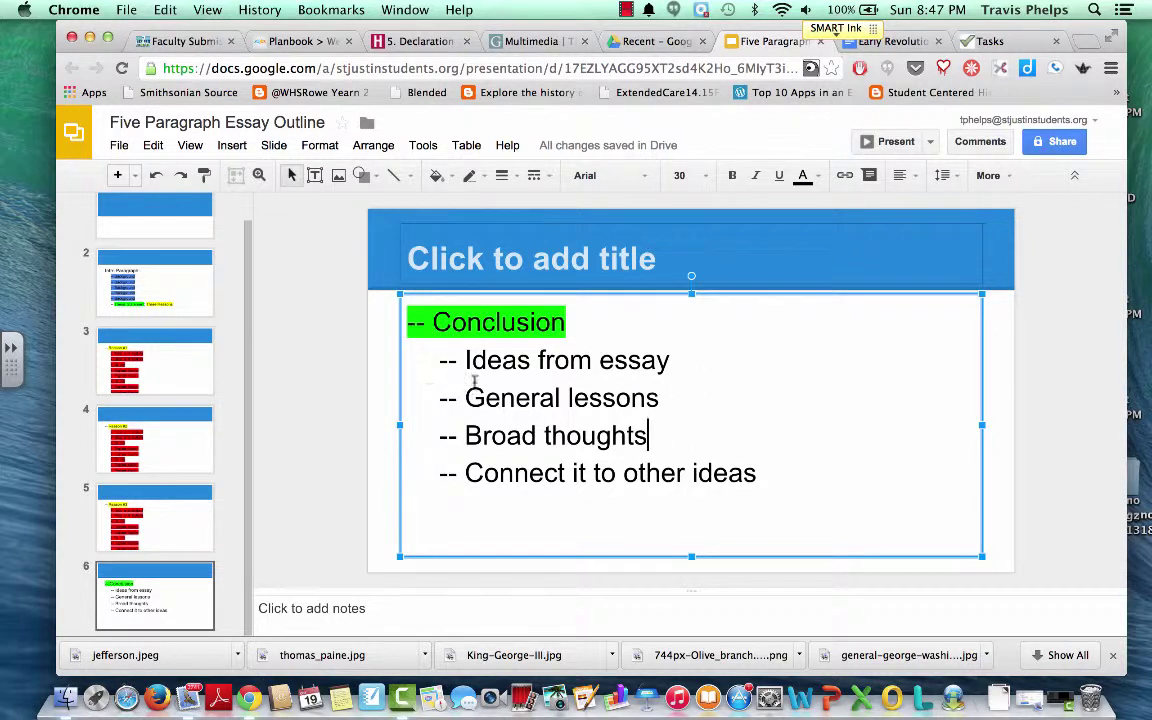
left_click_drag(465, 362, 769, 481)
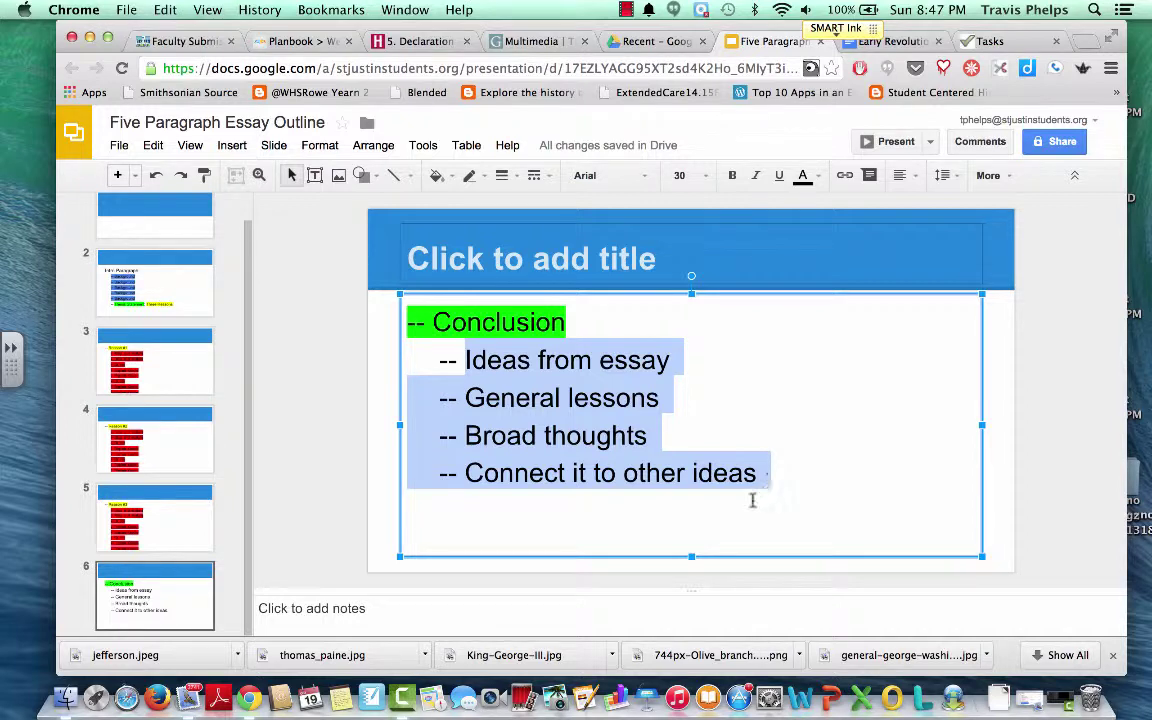
left_click(607, 437)
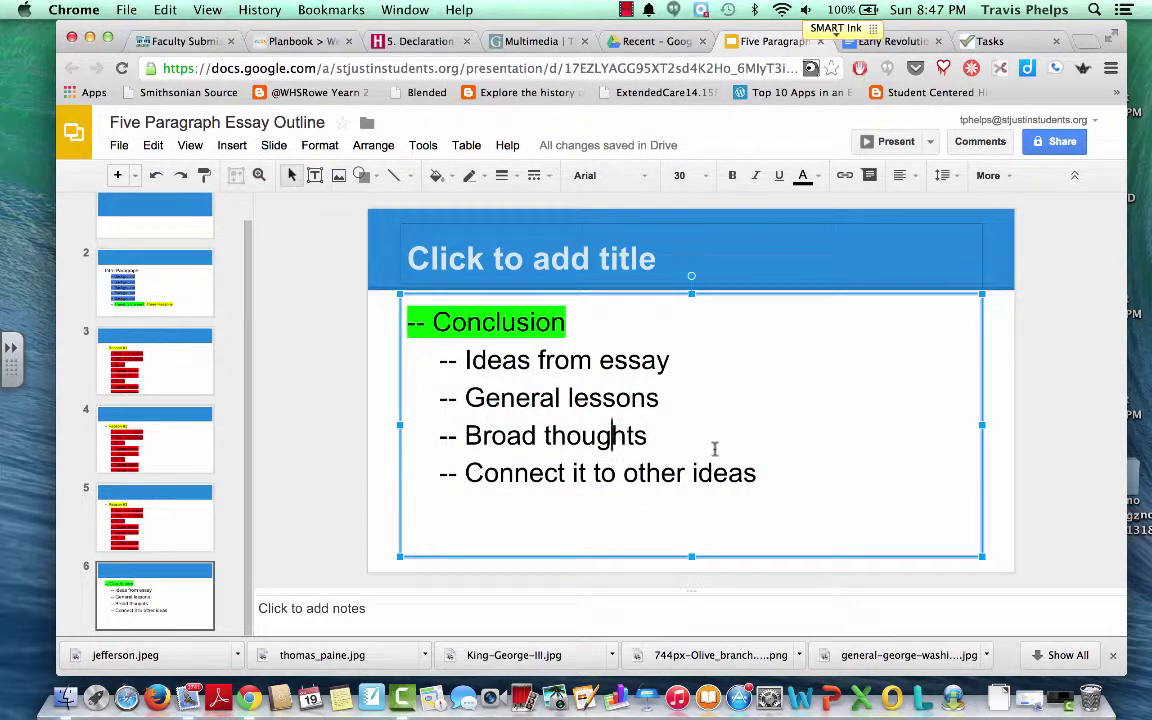
left_click_drag(712, 452, 451, 334)
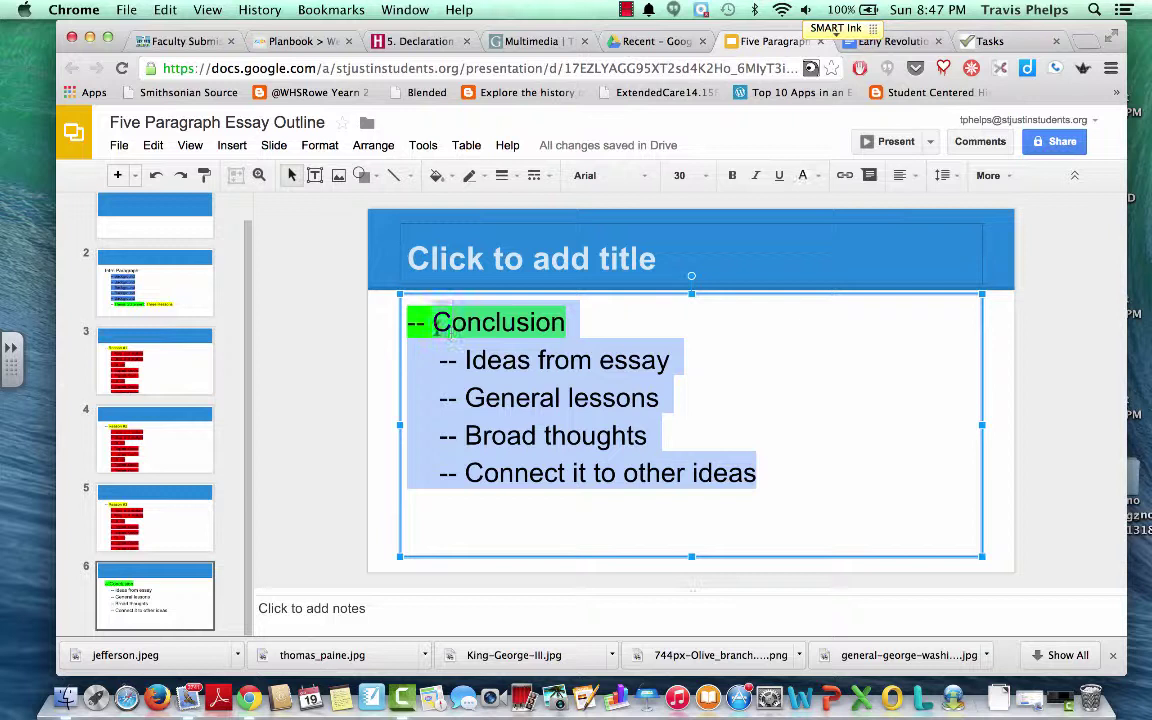
left_click(514, 397)
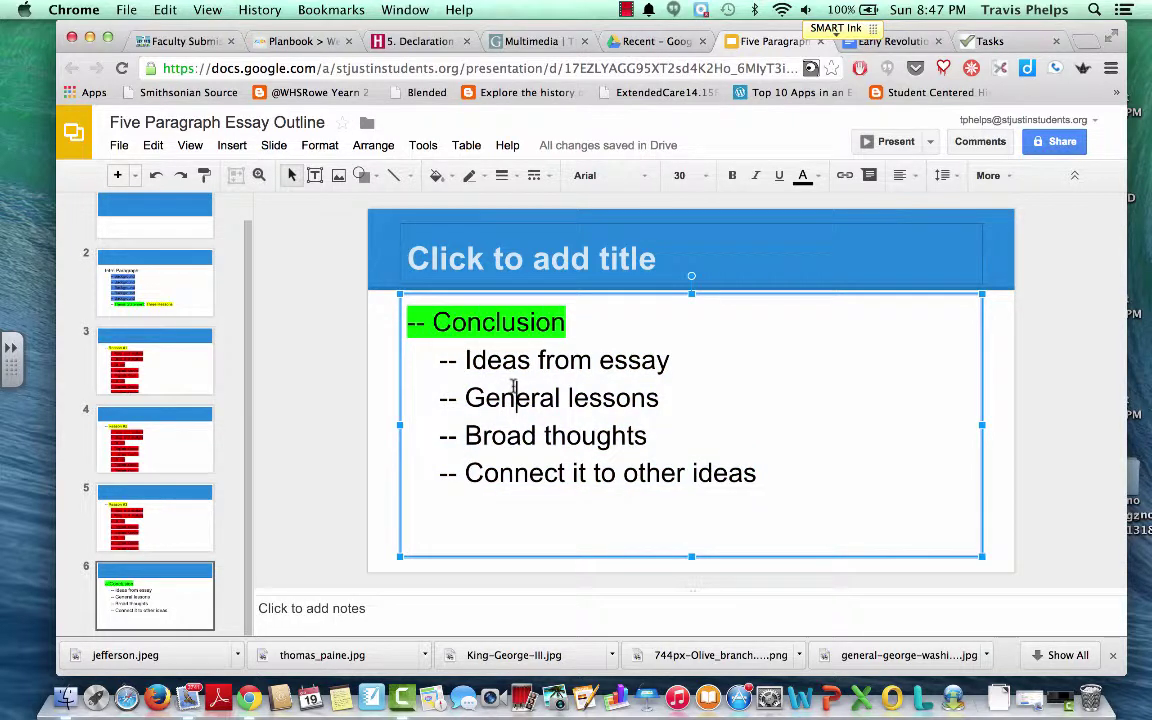